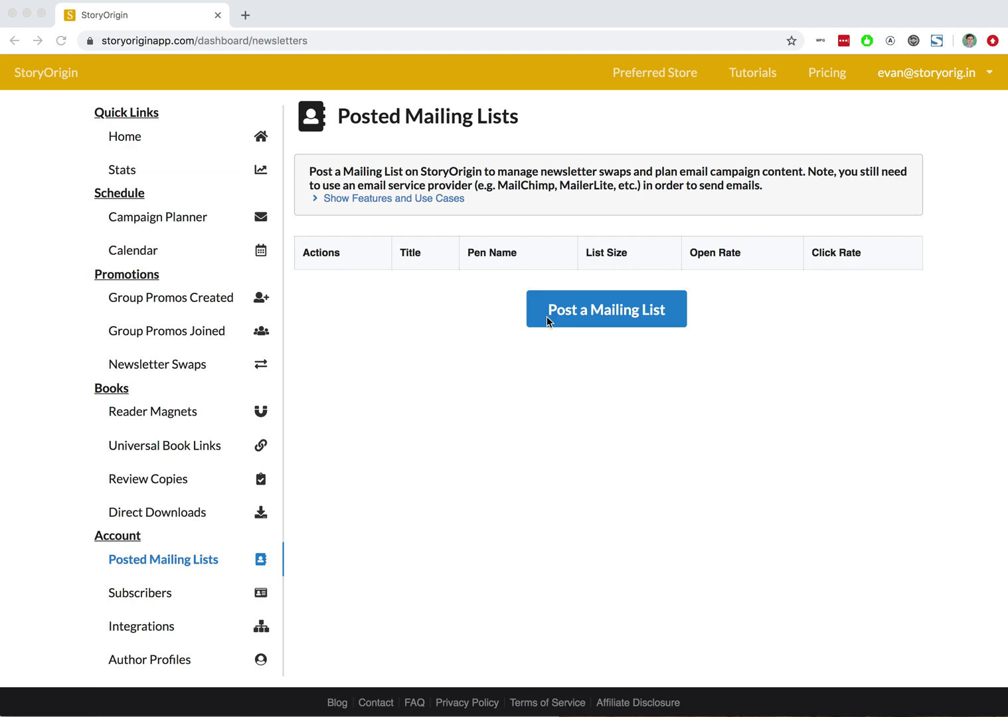
# Start a new mailing list posting named Evan's SFF Newsletter
pyautogui.click(561, 320)
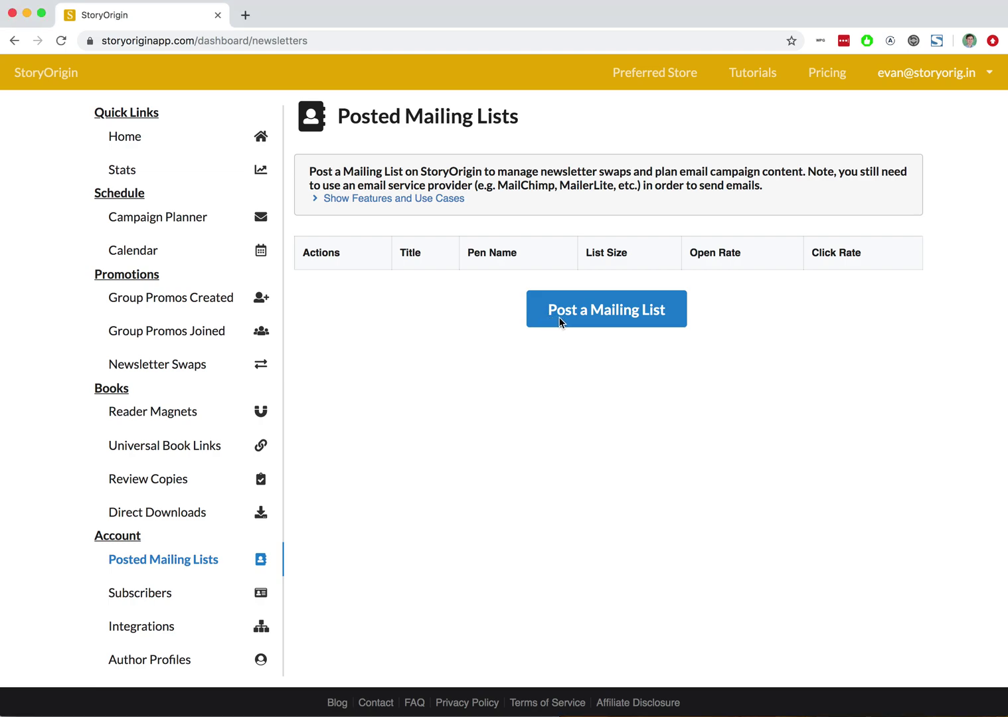
pyautogui.click(562, 321)
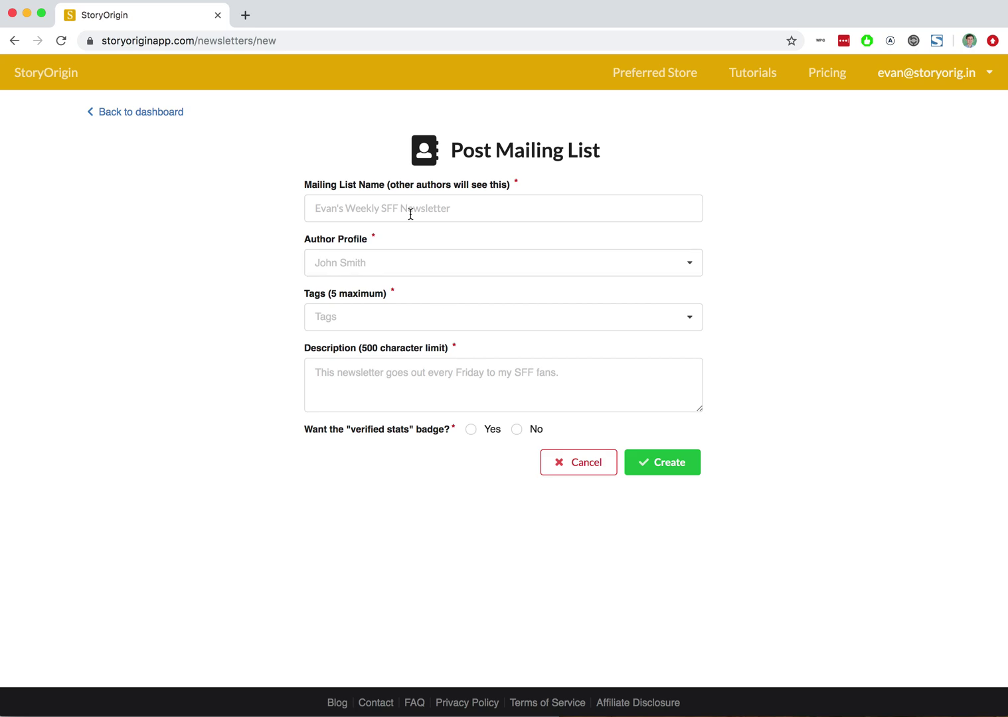
pyautogui.click(321, 211)
pyautogui.write("Evan'")
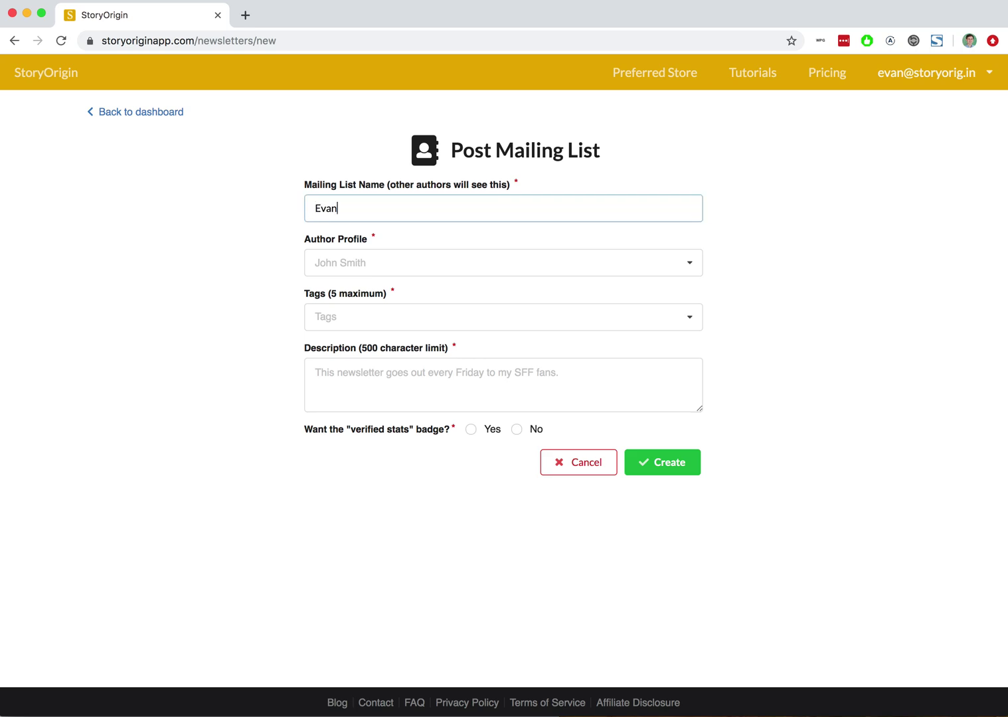
pyautogui.write('s SFF N')
pyautogui.write('ewsletter')
# Choose the author profile and add the Action genre tag
pyautogui.click(331, 262)
pyautogui.click(338, 288)
pyautogui.click(320, 317)
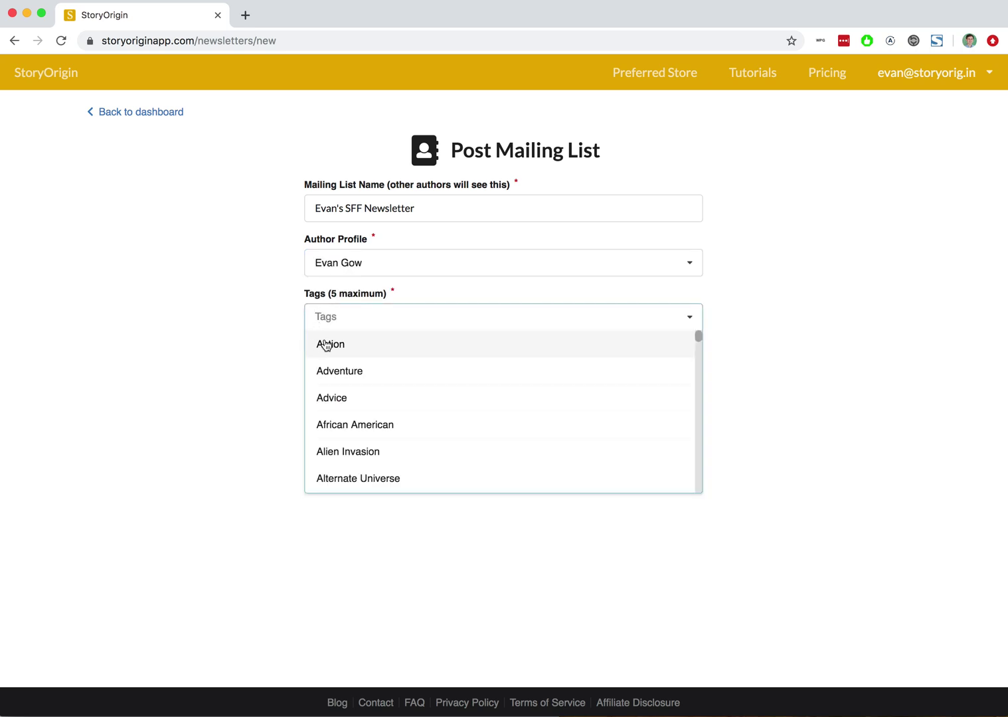
pyautogui.click(326, 345)
pyautogui.click(252, 347)
# Enter the description 'This is test', request verified stats, and leave the provider unselected
pyautogui.click(455, 384)
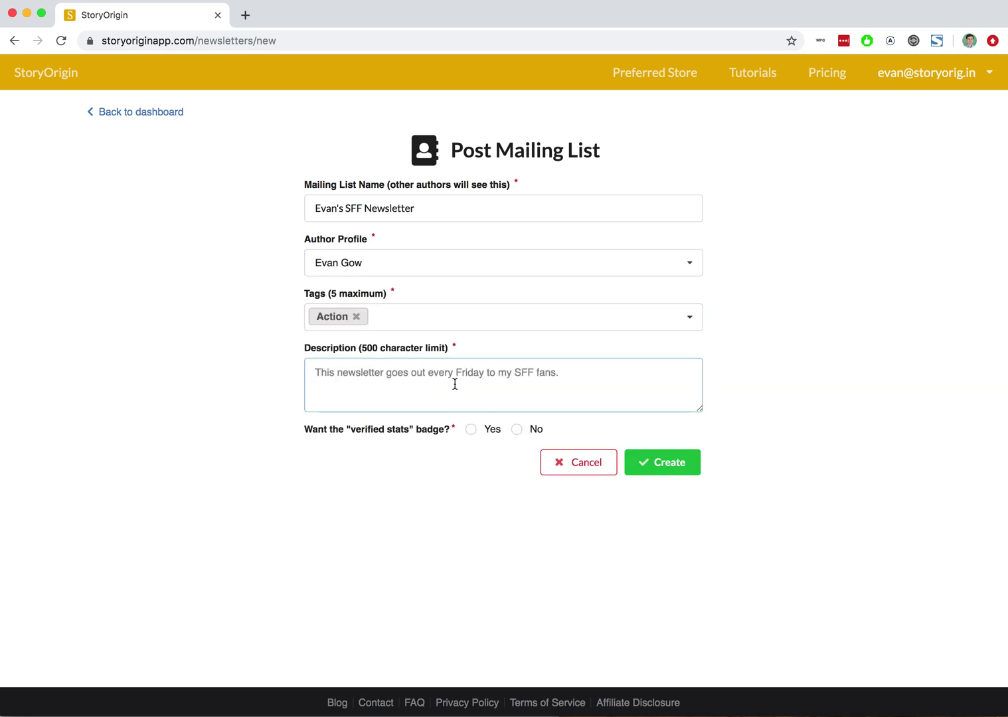
pyautogui.write('This is test')
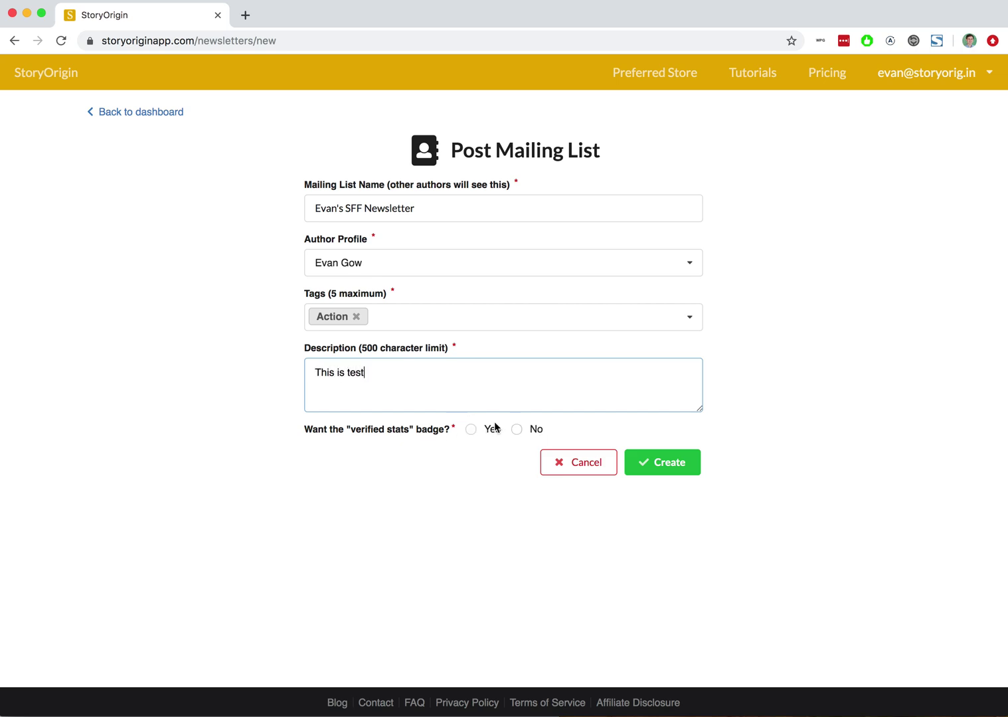
pyautogui.click(470, 429)
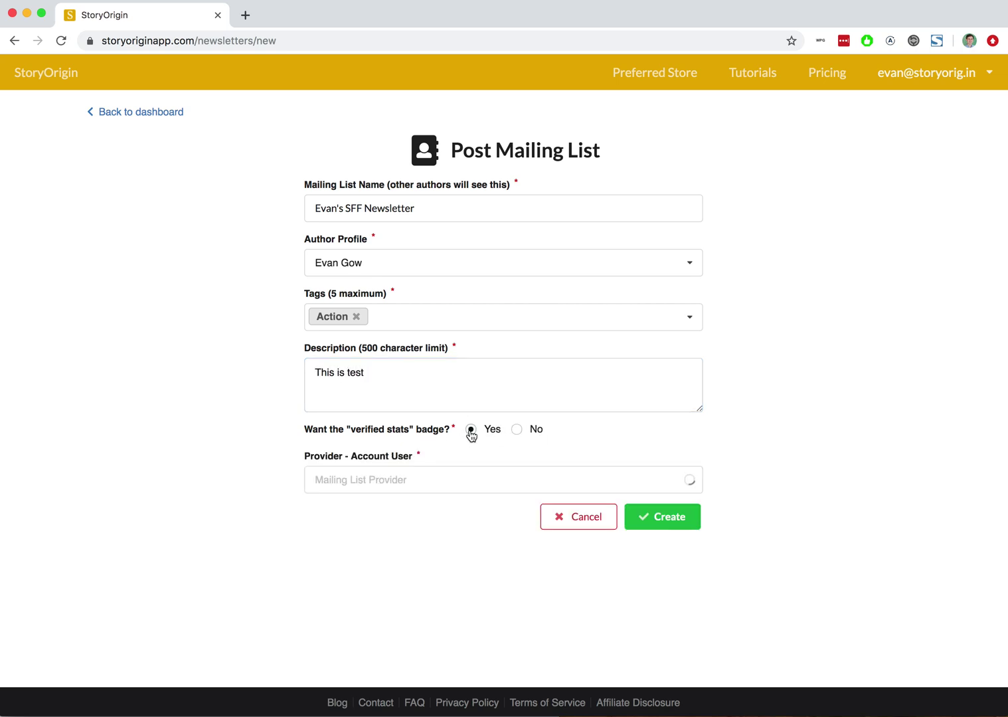
pyautogui.click(420, 480)
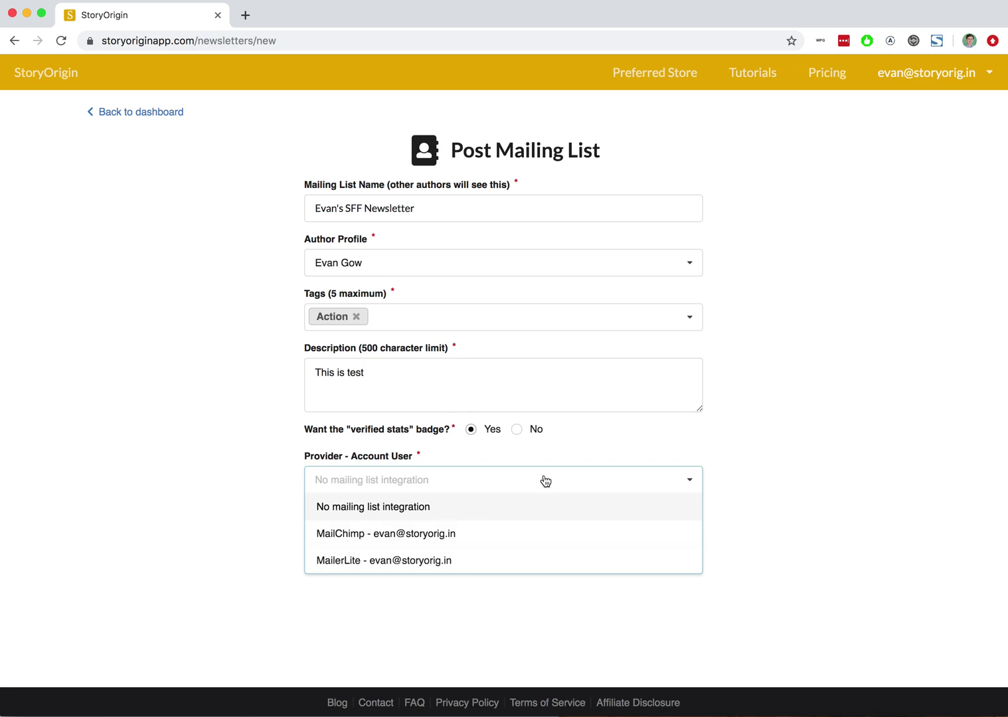
pyautogui.click(654, 447)
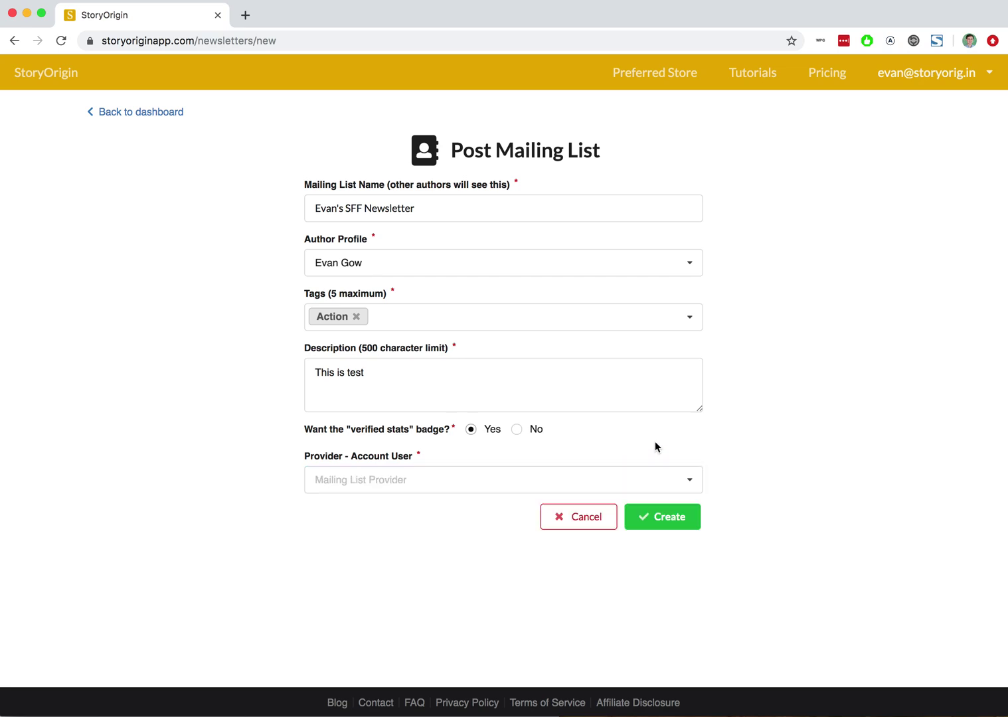
# Set verified stats to No, enter list size 1, open rate 0 and click rate 0, then create the list
pyautogui.click(516, 430)
pyautogui.click(361, 480)
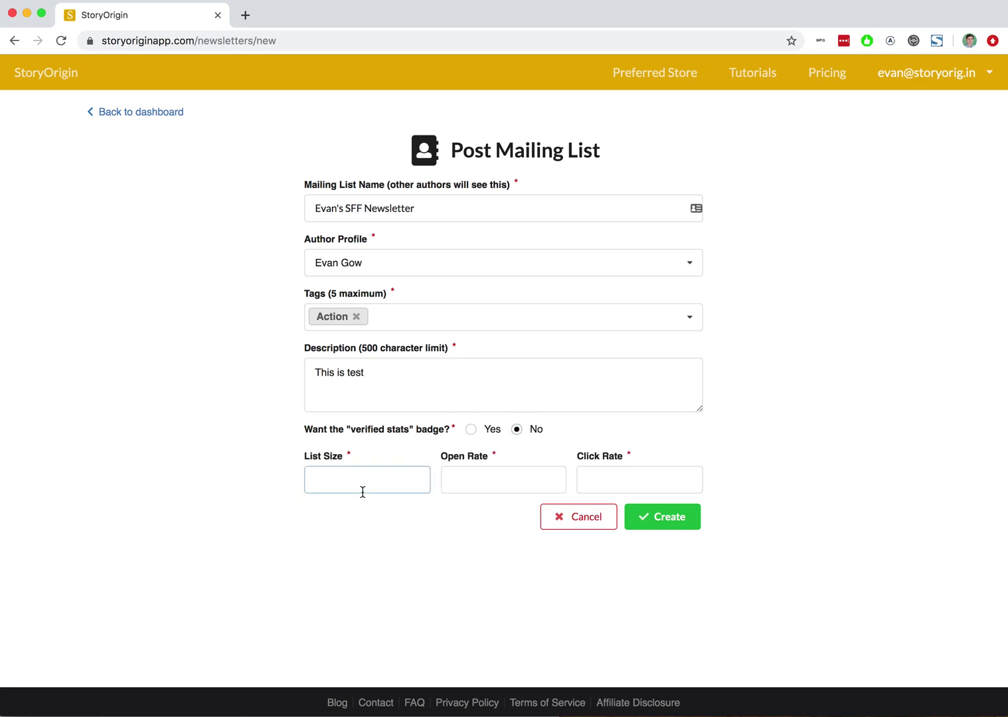
pyautogui.write('1')
pyautogui.press('Tab')
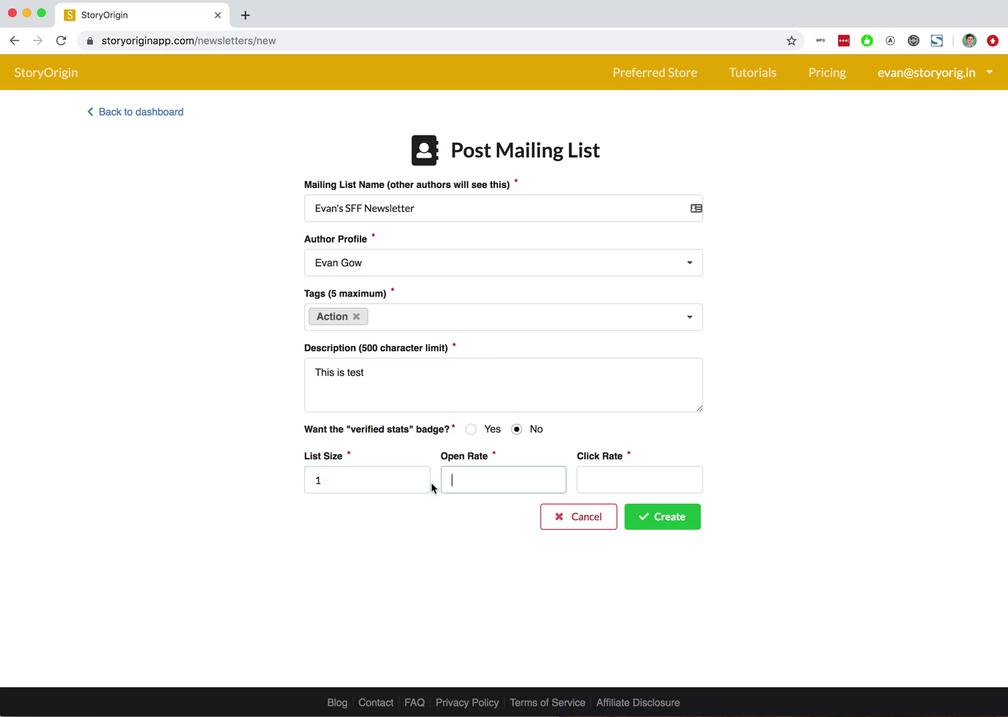
pyautogui.write('0')
pyautogui.press('Tab')
pyautogui.write('0')
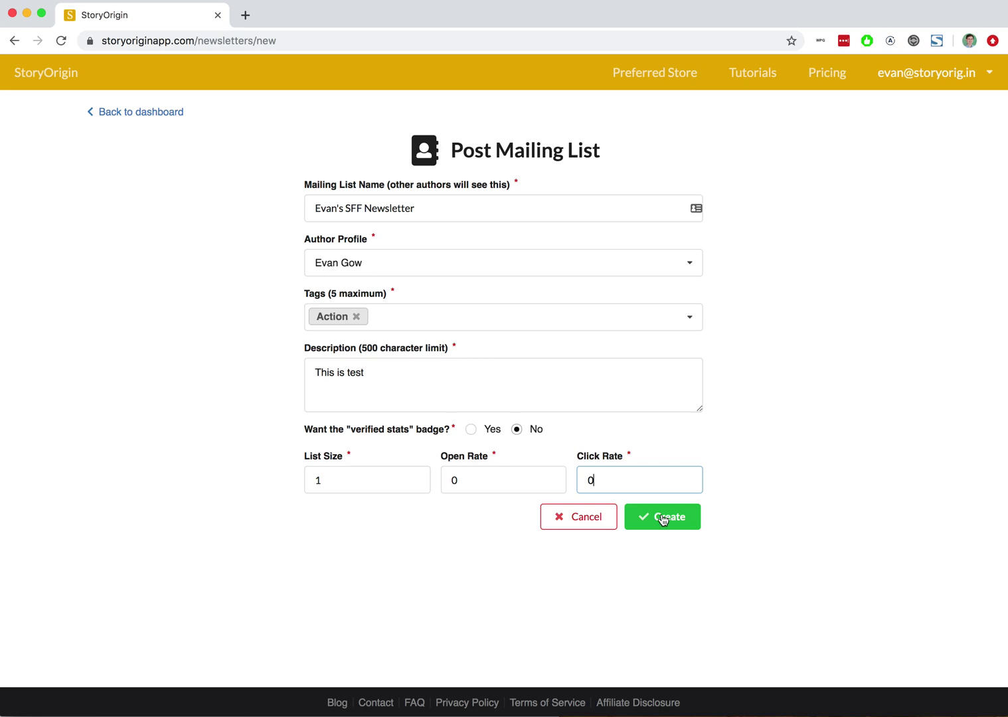
pyautogui.click(659, 521)
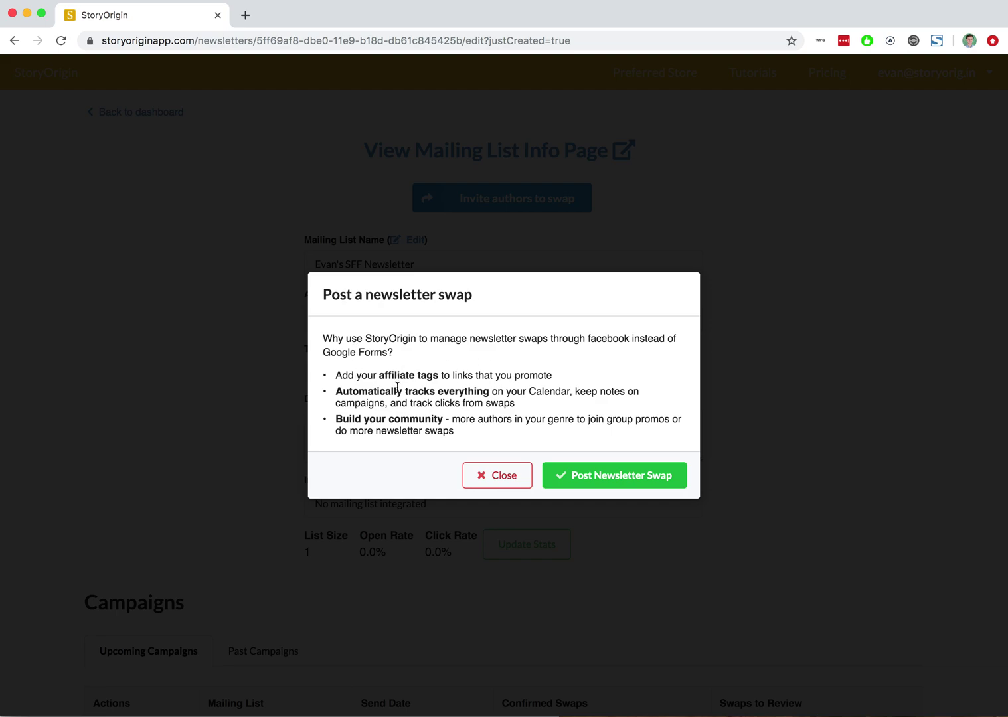
# Plan swap campaigns for Evan's SFF Newsletter recurring every month on the 20th, three campaigns
pyautogui.click(619, 477)
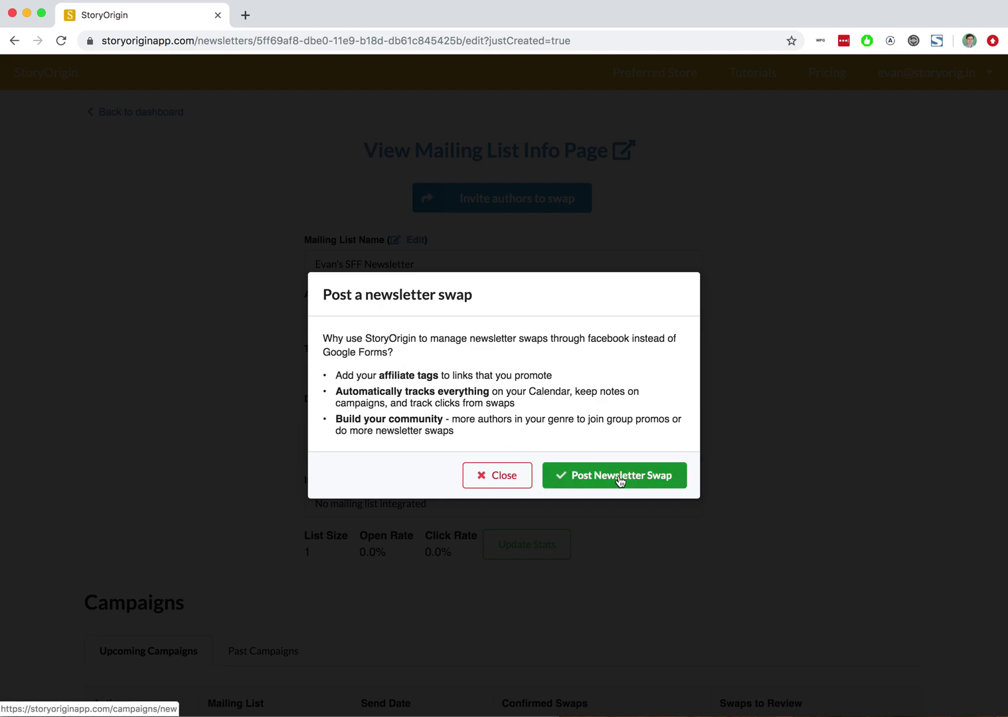
pyautogui.click(408, 210)
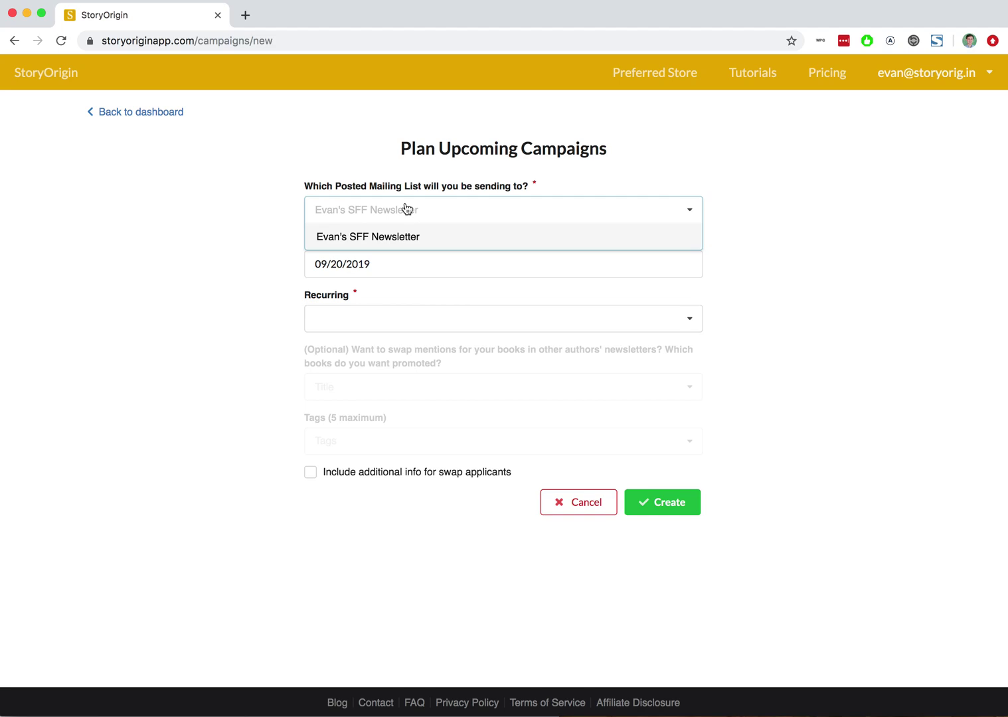
pyautogui.click(385, 238)
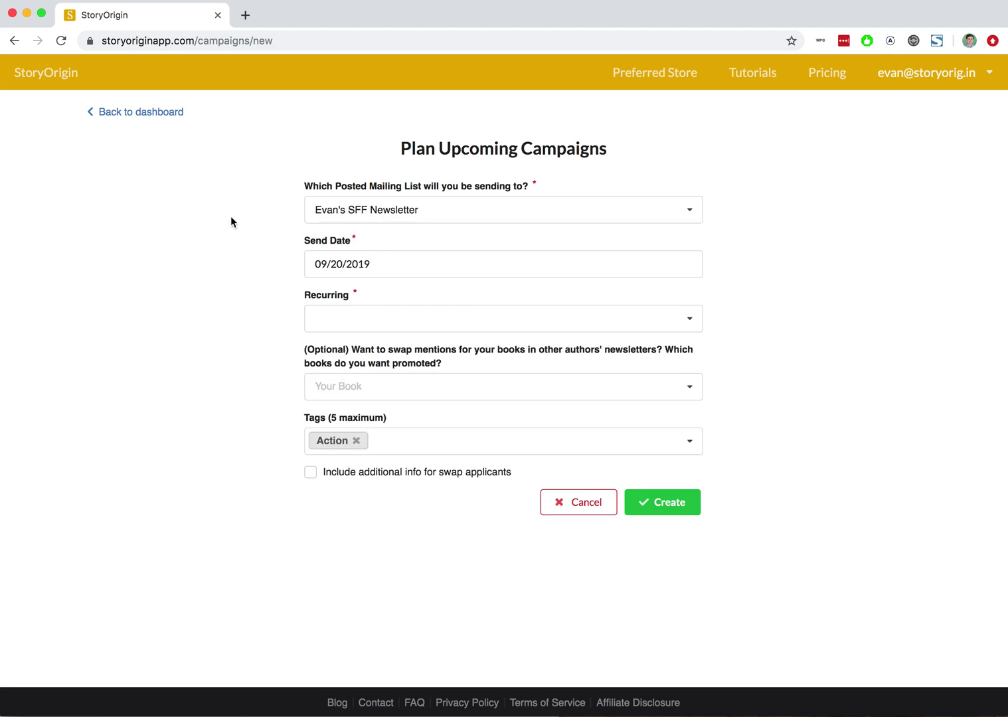
pyautogui.click(361, 319)
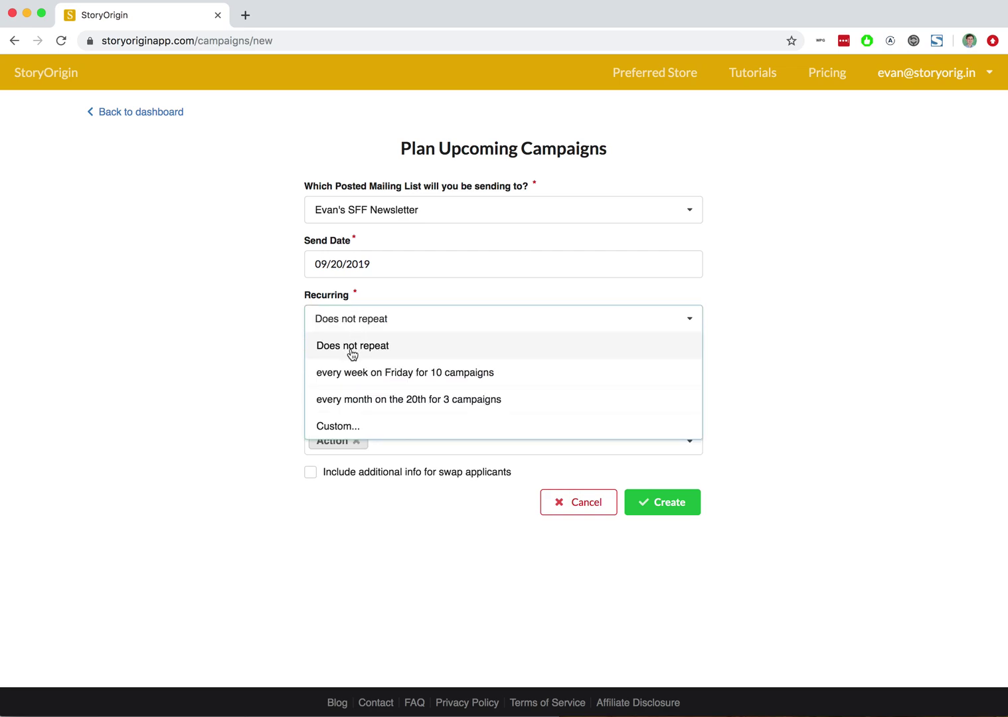
pyautogui.click(353, 400)
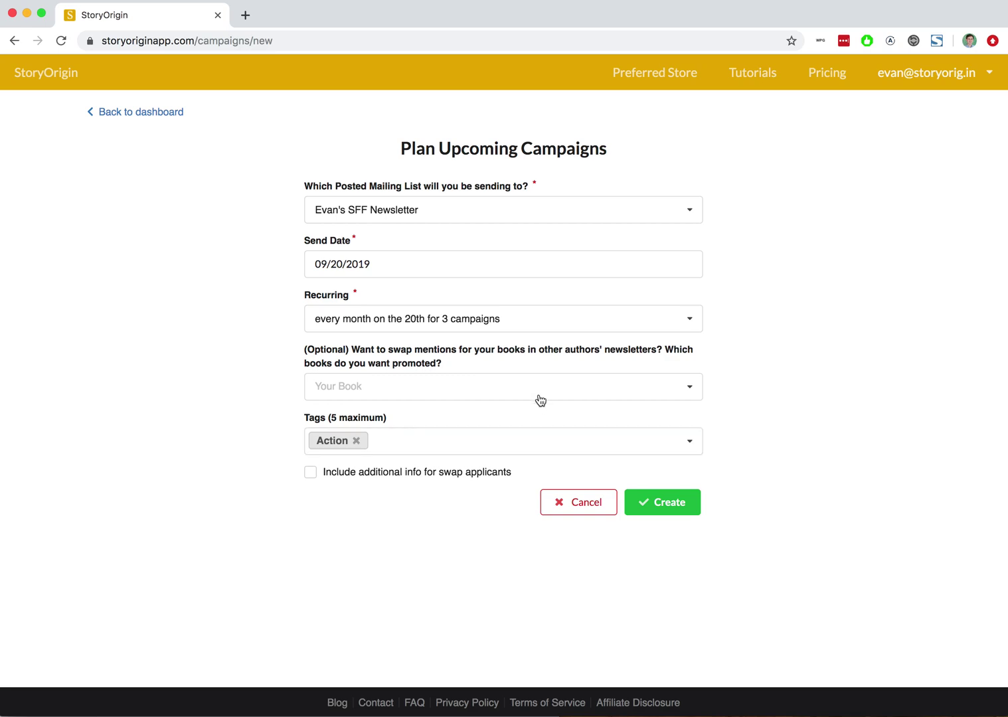
pyautogui.click(671, 514)
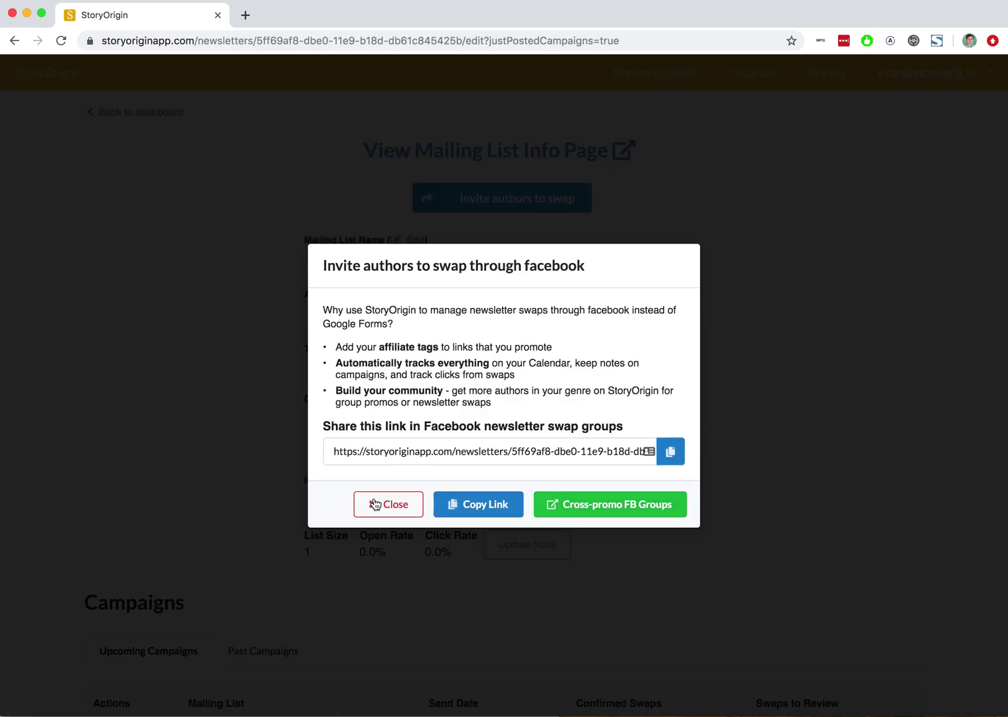
# Dismiss the swap invitation and go to the Campaign Planner
pyautogui.click(379, 514)
pyautogui.click(140, 111)
pyautogui.click(130, 216)
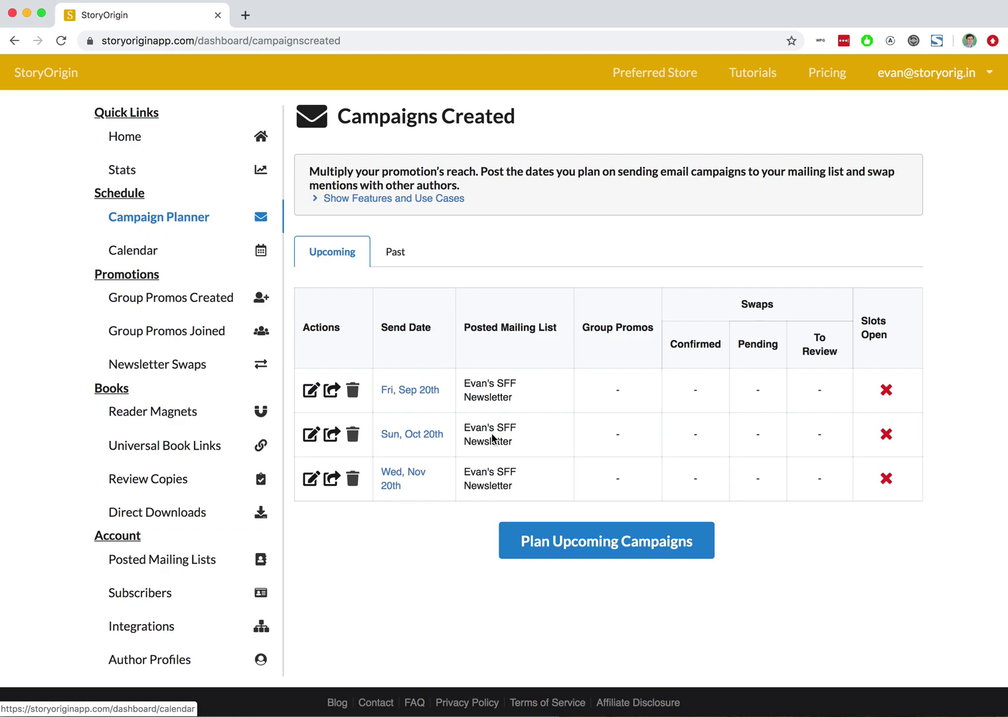
# Try the Plan Upcoming Campaigns form for Evan's SFF Newsletter, abandon it, and open the Sep 20th campaign
pyautogui.click(526, 541)
pyautogui.click(410, 210)
pyautogui.click(394, 236)
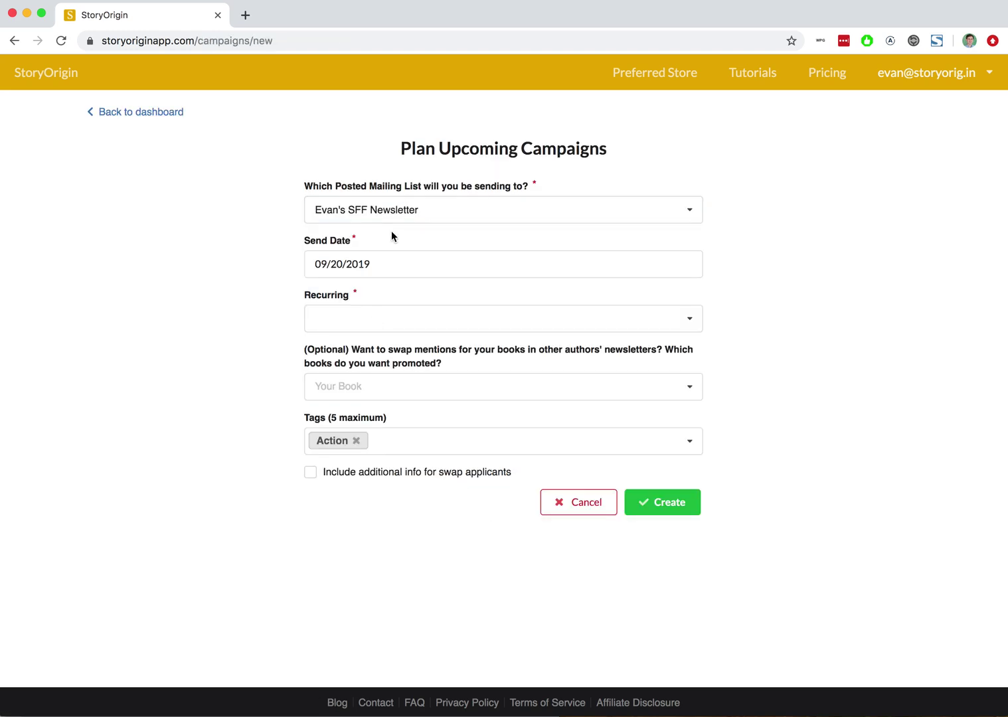
pyautogui.click(344, 324)
pyautogui.click(209, 290)
pyautogui.click(140, 112)
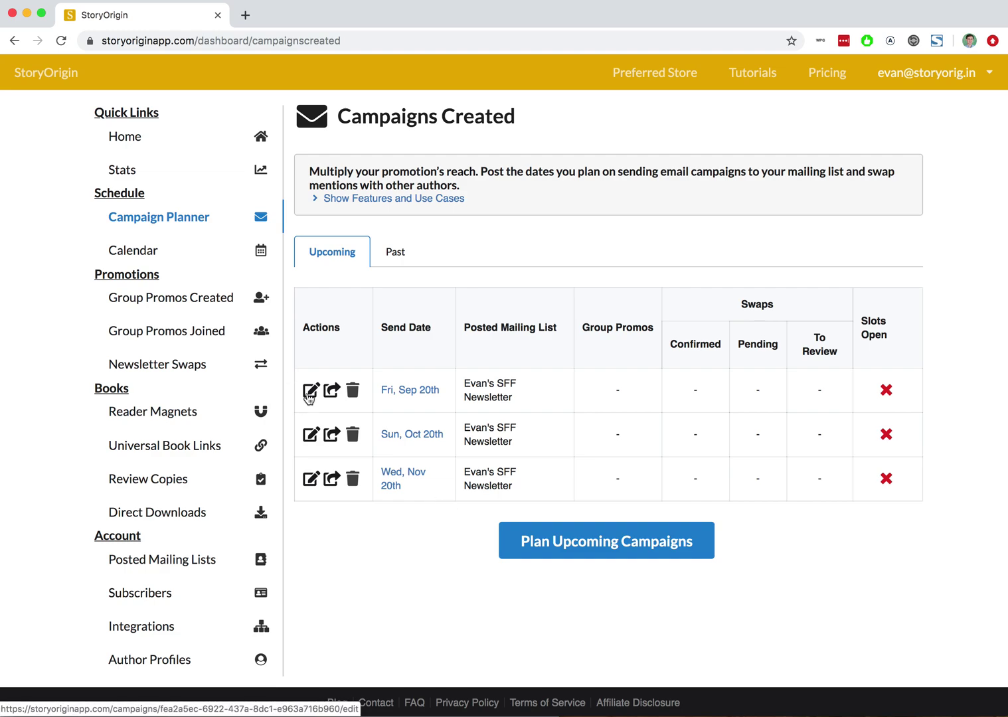
pyautogui.click(310, 392)
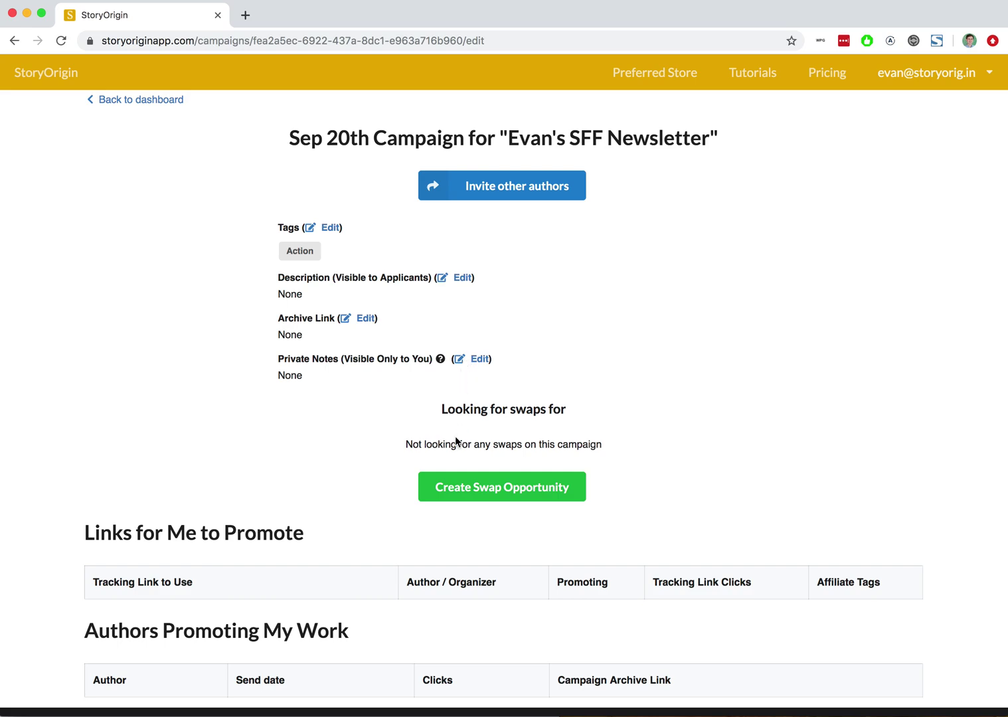
pyautogui.scroll(-2, 455, 436)
pyautogui.scroll(2, 107, 440)
pyautogui.scroll(1, 106, 435)
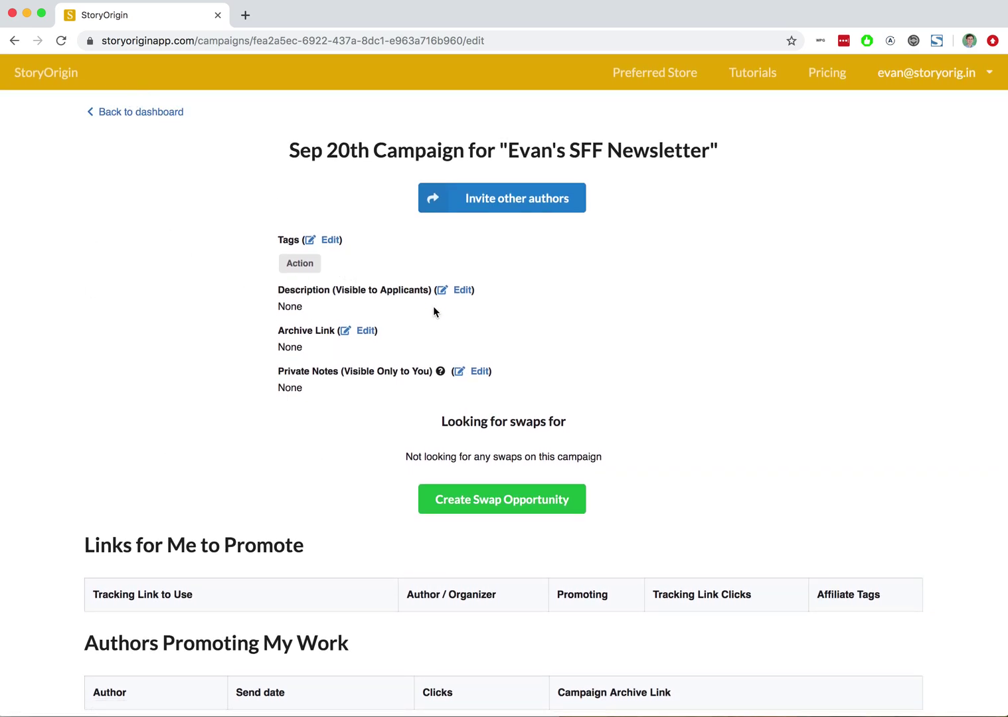
pyautogui.scroll(-2, 283, 501)
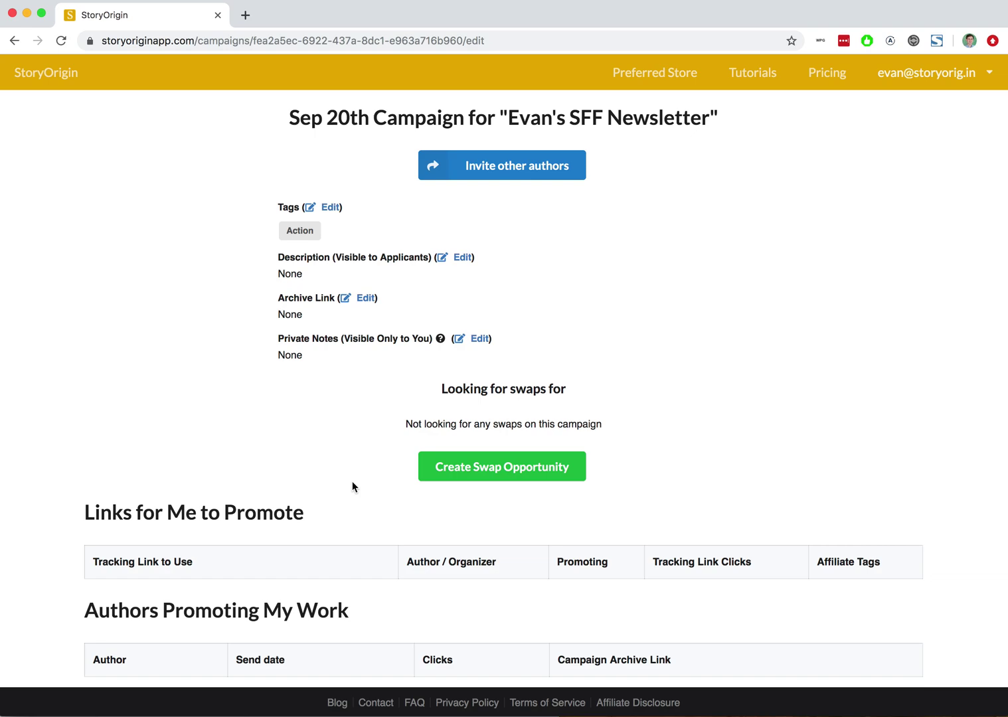
# Highlight the Links for Me to Promote and Authors Promoting My Work headings, then edit the Sep 20th campaign
pyautogui.moveTo(82, 515); pyautogui.dragTo(304, 514)
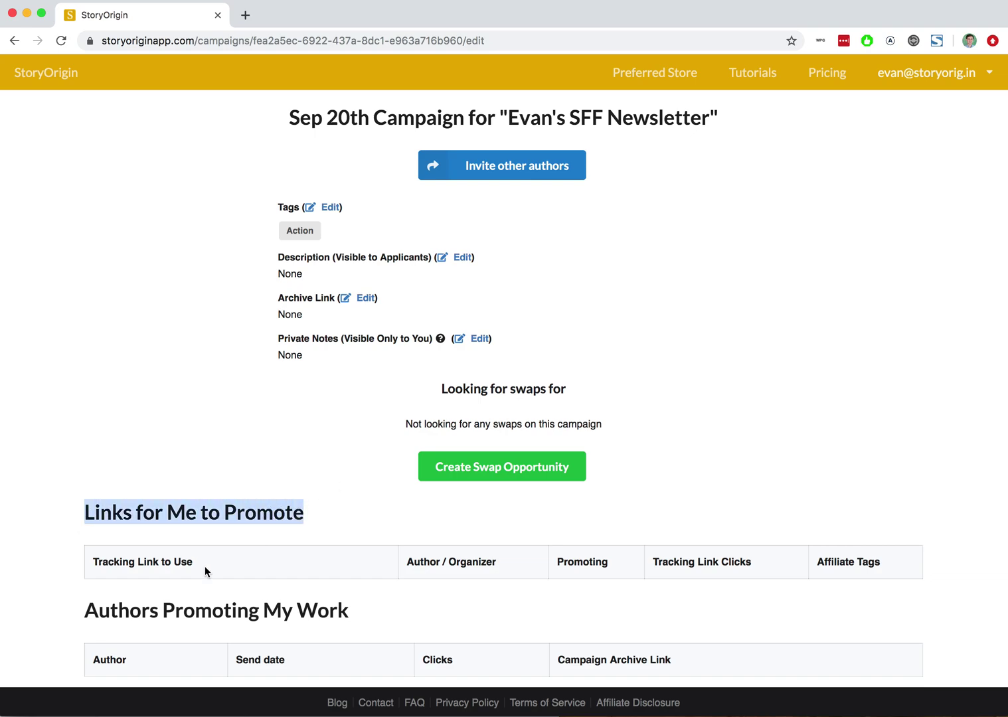
pyautogui.moveTo(82, 613); pyautogui.dragTo(353, 619)
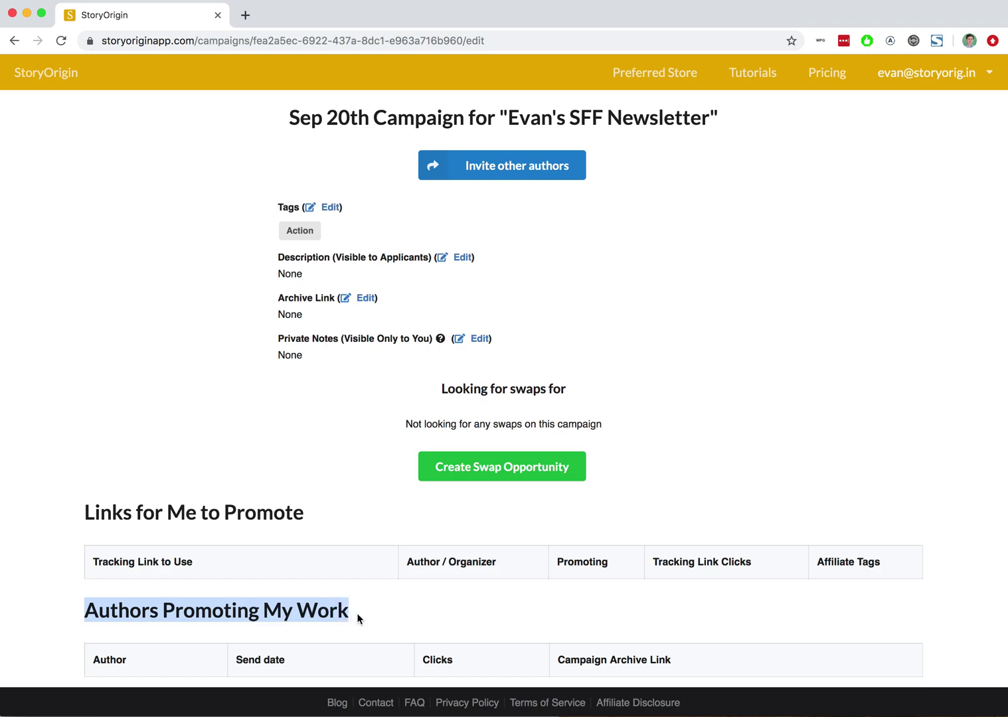
pyautogui.moveTo(82, 617); pyautogui.dragTo(353, 629)
pyautogui.click(353, 629)
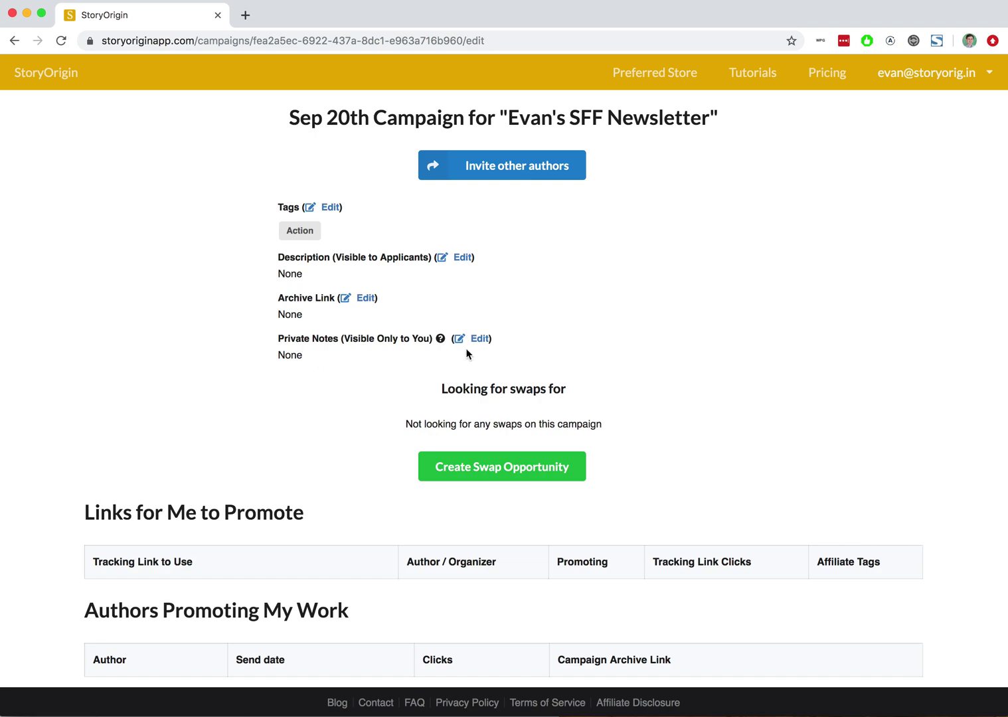
pyautogui.click(477, 341)
# Inspect the Private Notes box and its character-limit label, then cancel the edits
pyautogui.click(394, 398)
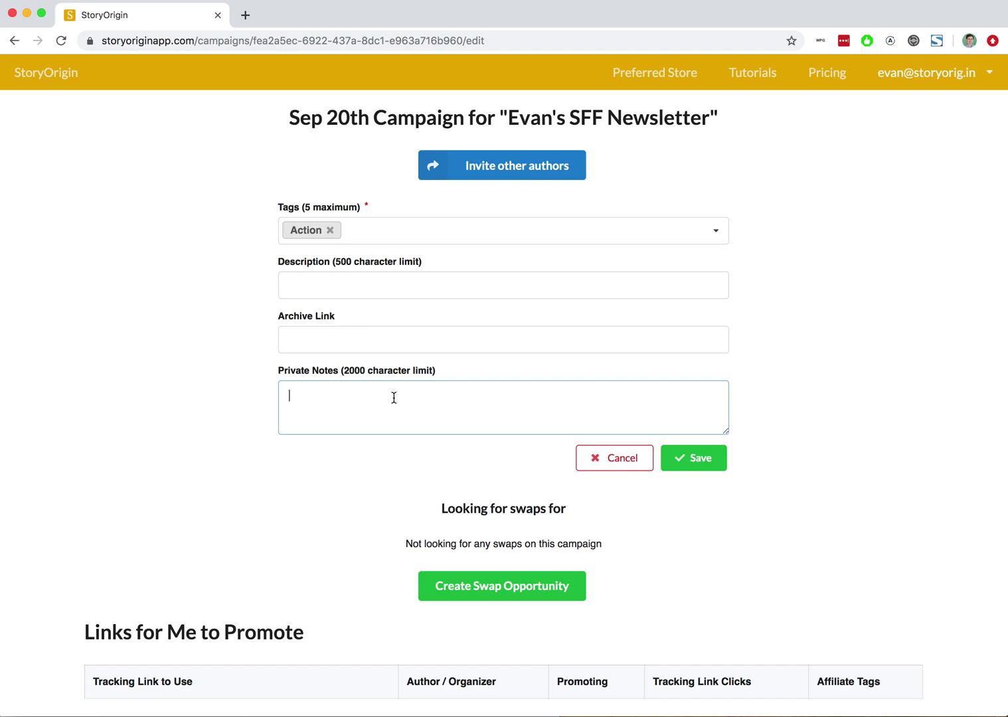
pyautogui.moveTo(276, 371); pyautogui.dragTo(443, 381)
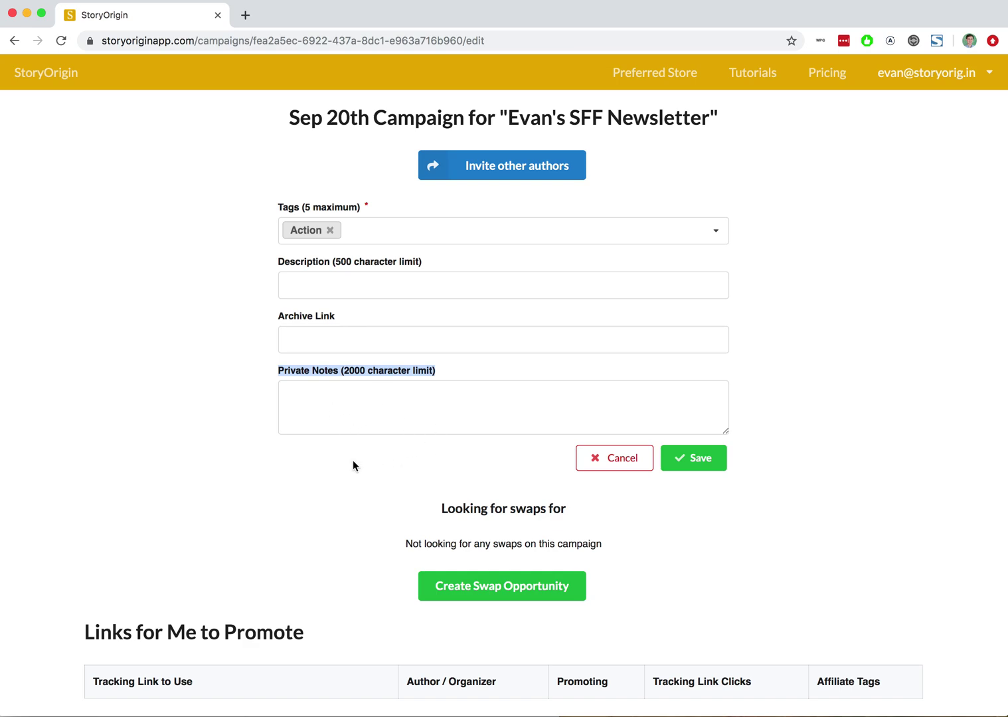
pyautogui.click(600, 464)
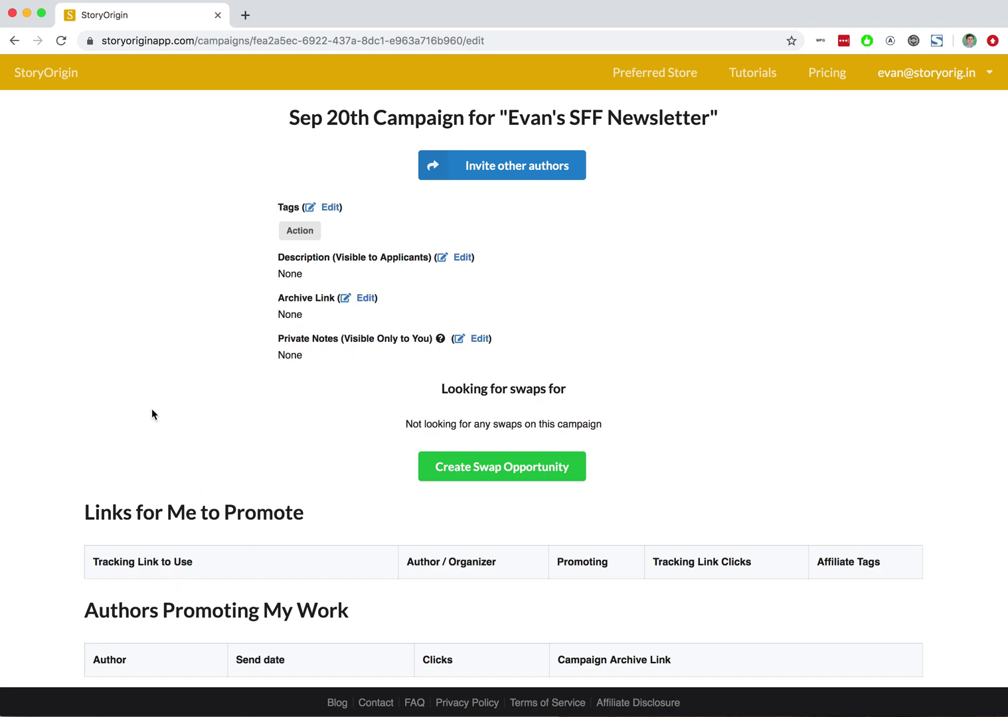
pyautogui.scroll(2, 158, 354)
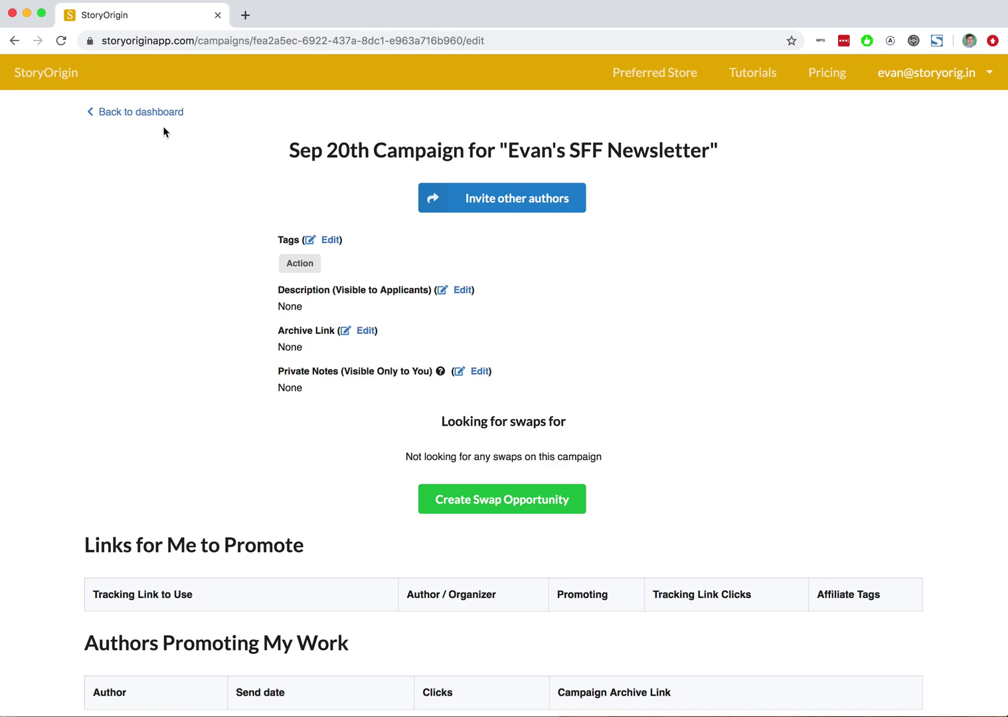
pyautogui.scroll(-2, 221, 243)
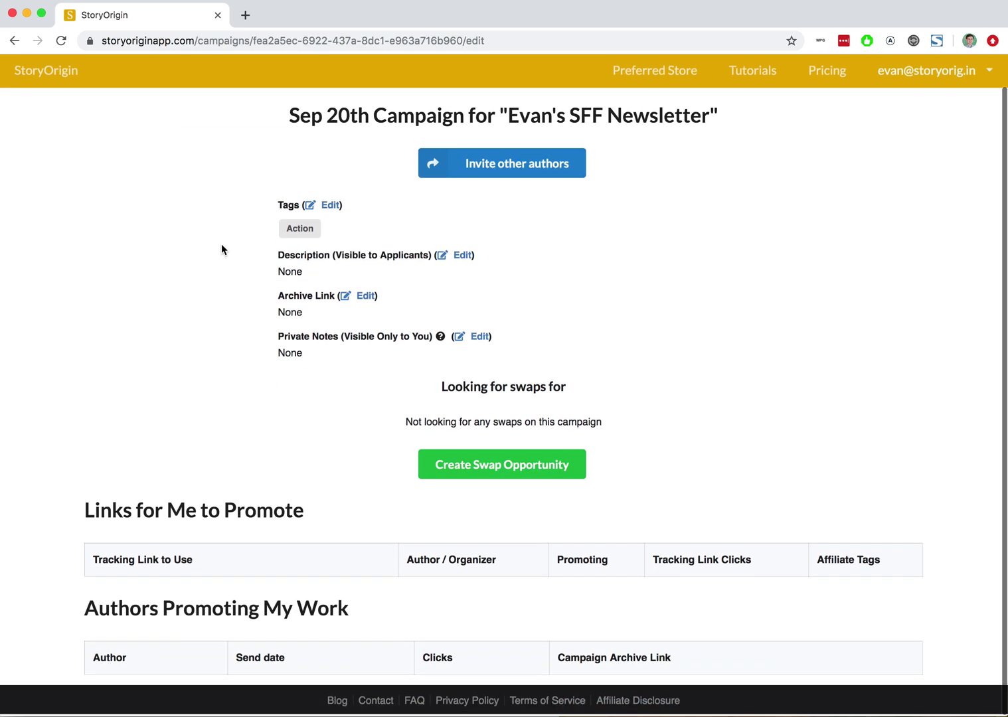
# Open the Contact page from the footer
pyautogui.click(376, 702)
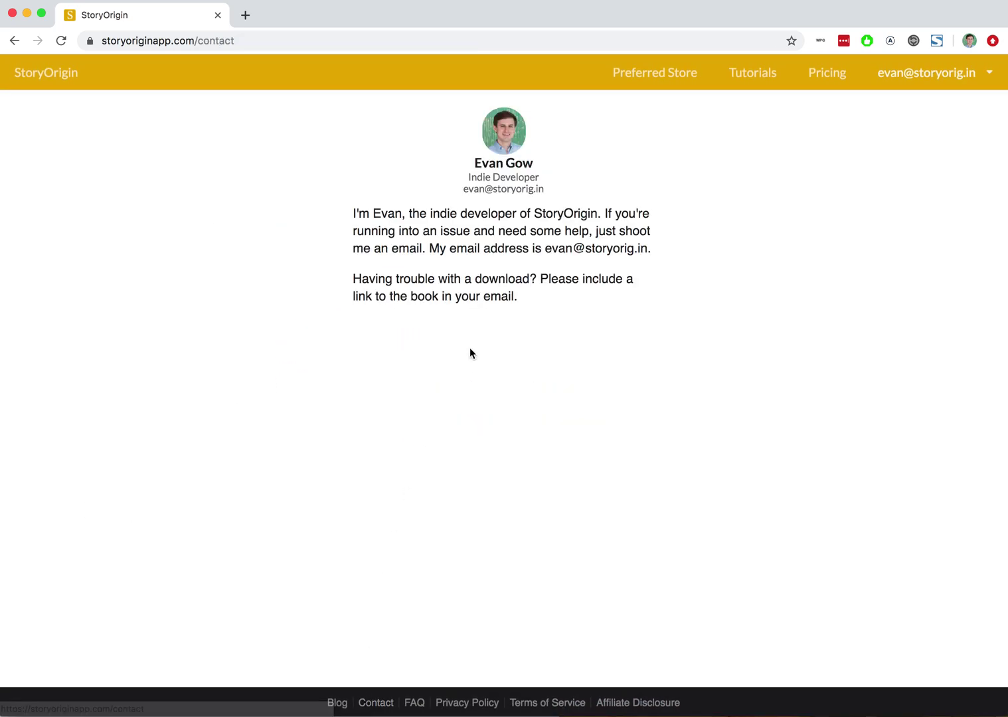